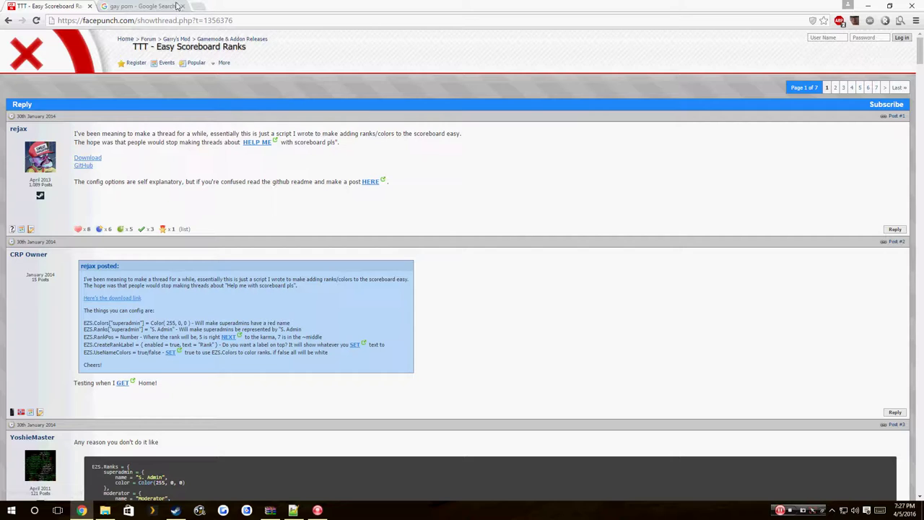
# Close the second tab and scroll through the TTT - Easy Scoreboard Ranks thread
pyautogui.click(182, 6)
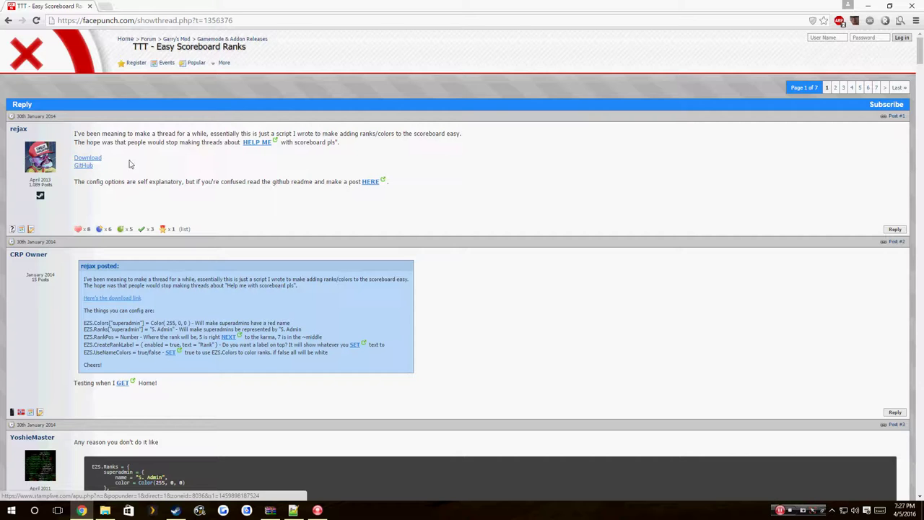
pyautogui.scroll(-7, 126, 299)
pyautogui.scroll(10, 126, 299)
pyautogui.scroll(-10, 842, 55)
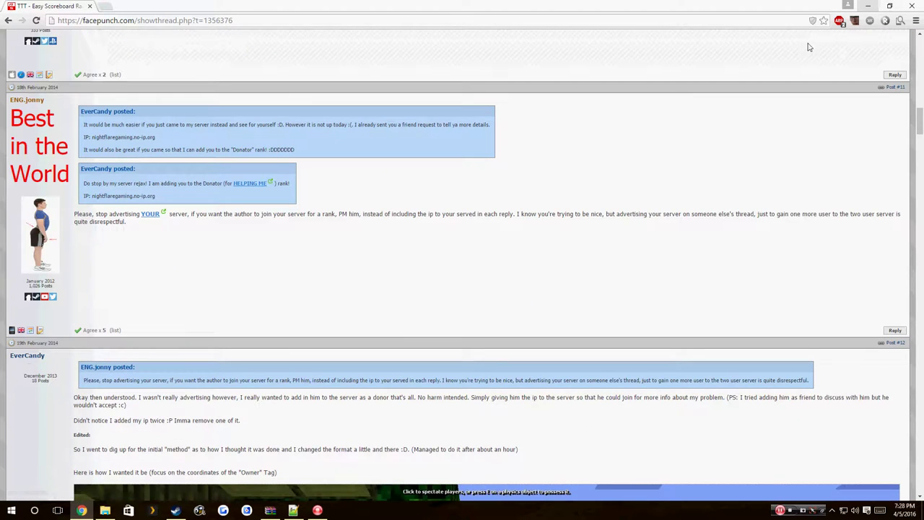
pyautogui.scroll(10, 720, 171)
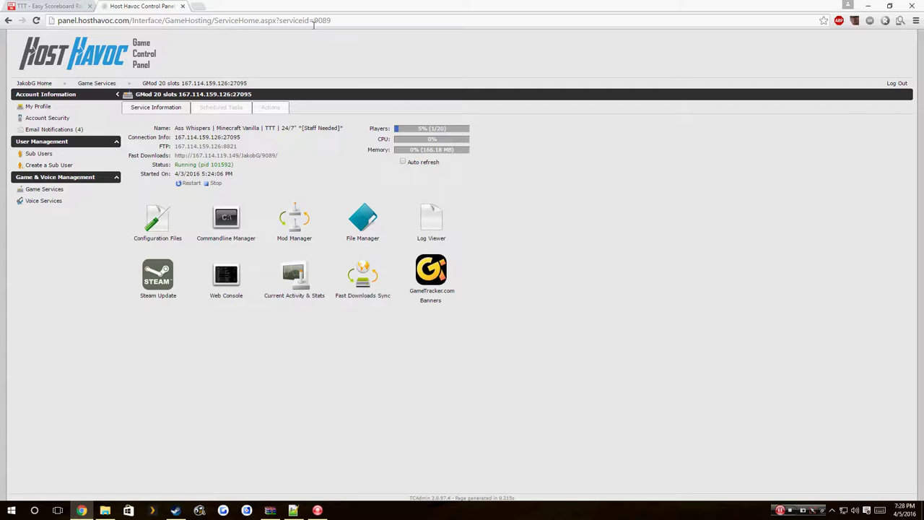
# Open the File Manager for the GMod 20-slot server from its service overview
pyautogui.click(369, 228)
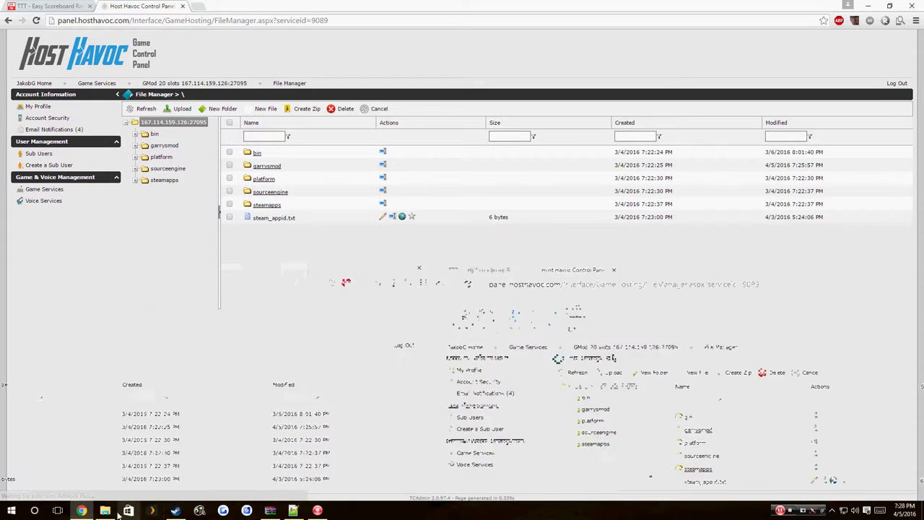
# Open the TTT-EasyScoreboard-1.1 zip in WinRAR and drag its addon folder out
pyautogui.doubleClick(407, 144)
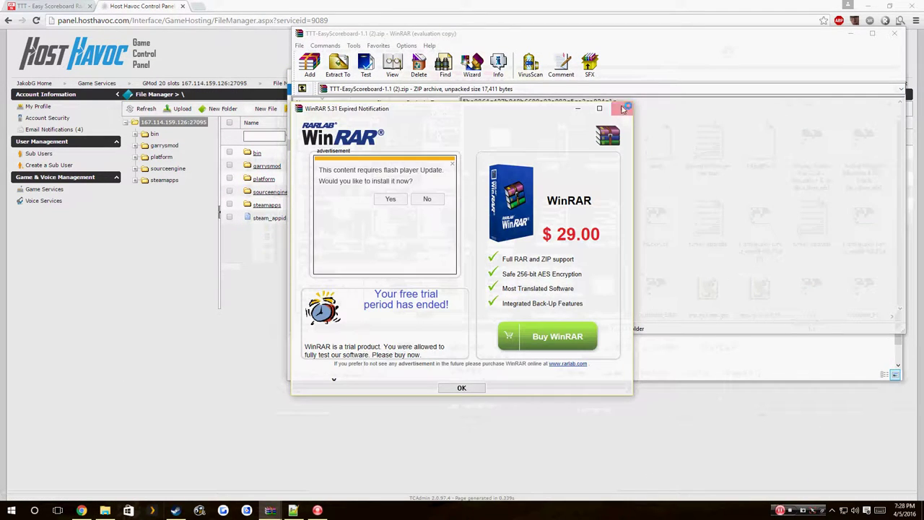
pyautogui.click(626, 109)
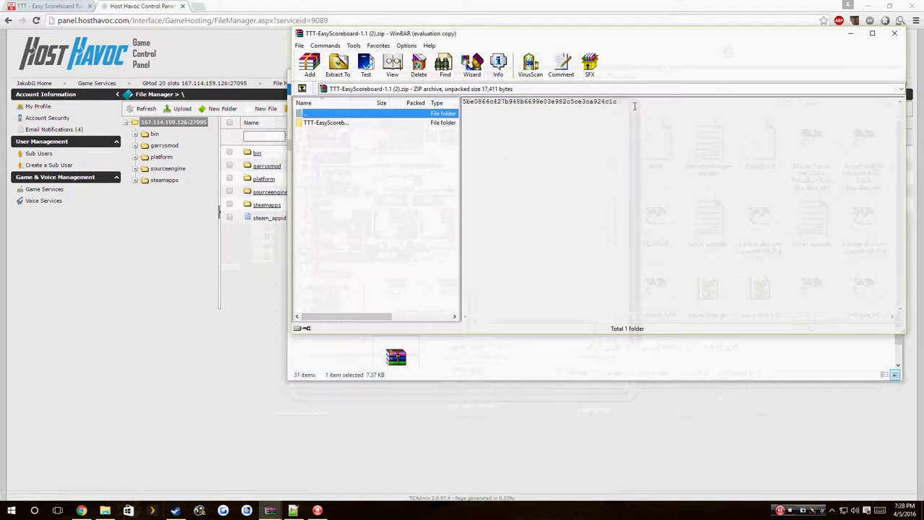
pyautogui.click(515, 343)
pyautogui.click(891, 76)
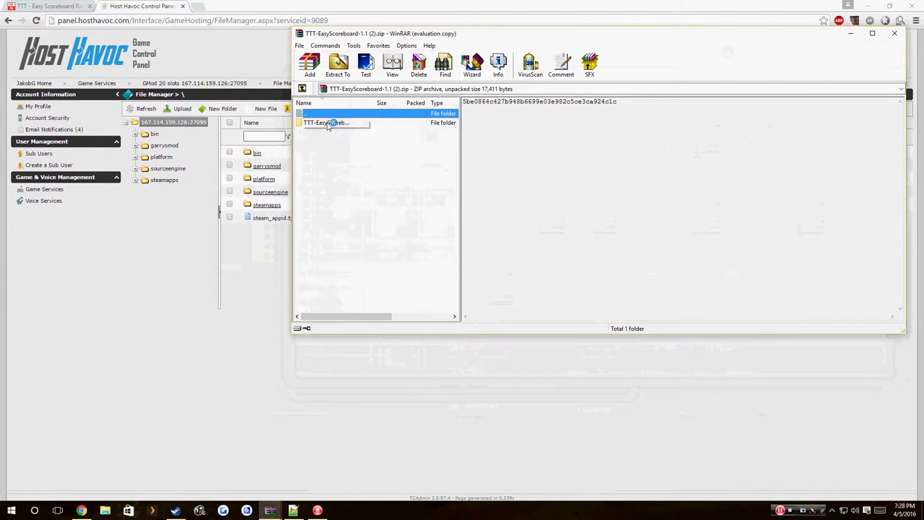
pyautogui.moveTo(326, 121)
pyautogui.mouseDown()
pyautogui.moveTo(262, 326)
pyautogui.moveTo(256, 95)
pyautogui.moveTo(269, 167)
pyautogui.moveTo(260, 165)
pyautogui.moveTo(249, 195)
pyautogui.moveTo(281, 160)
pyautogui.mouseUp()
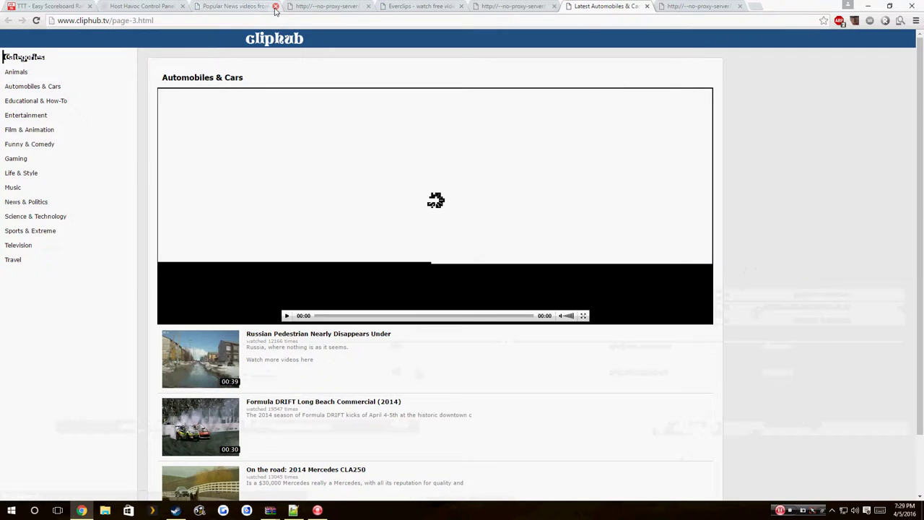
# Close three unrelated browser tabs to reach the garrysmod\addons folder
pyautogui.click(275, 6)
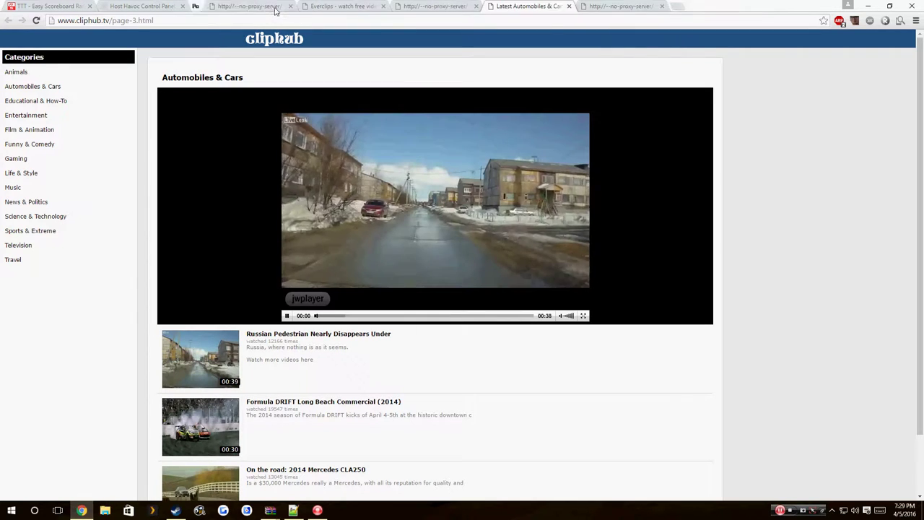
pyautogui.click(275, 6)
pyautogui.click(275, 6)
# Close the three leftover browser tabs
pyautogui.middleClick(275, 7)
pyautogui.middleClick(276, 6)
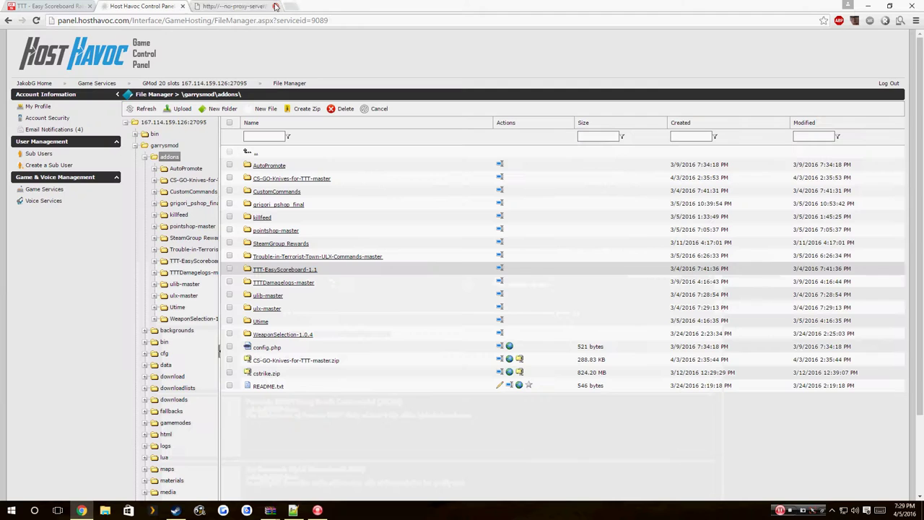
pyautogui.middleClick(274, 7)
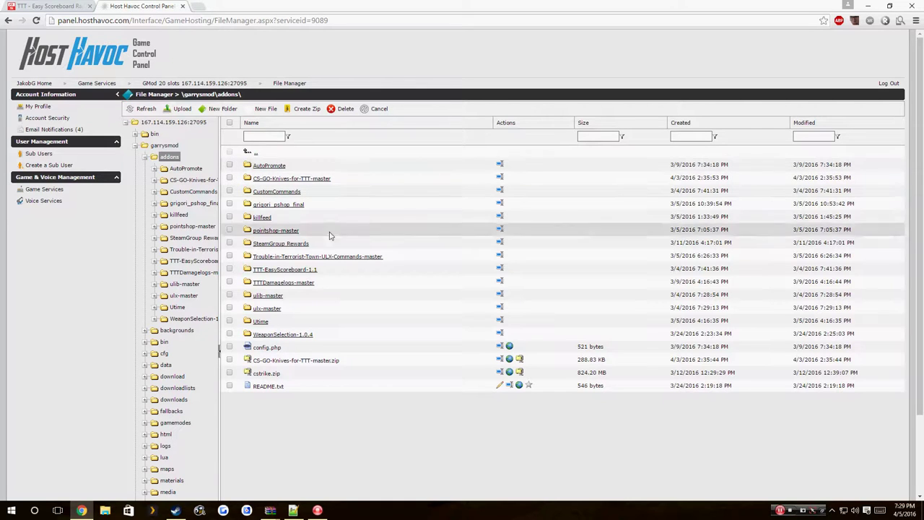
# Open TTT_EasyScoreboard.lua from TTT-EasyScoreboard-1.1\lua\autorun\client in the file editor
pyautogui.click(300, 273)
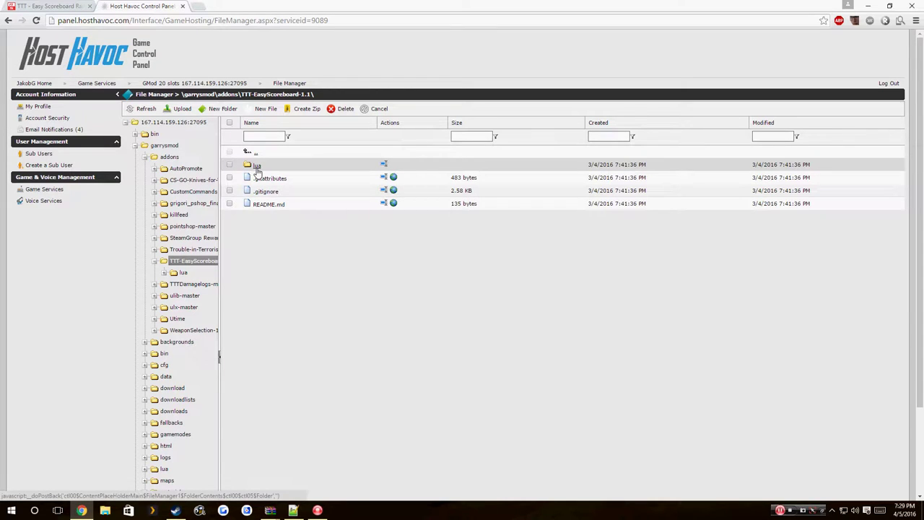
pyautogui.click(258, 167)
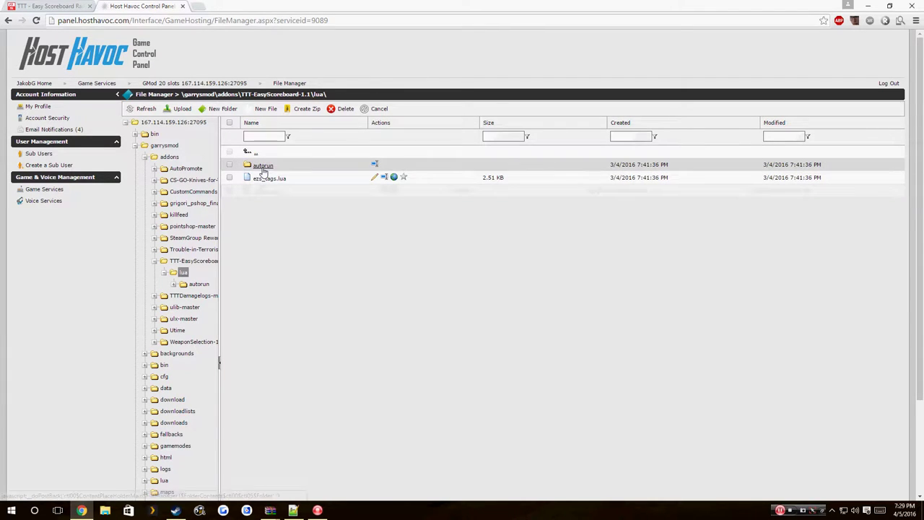
pyautogui.click(263, 166)
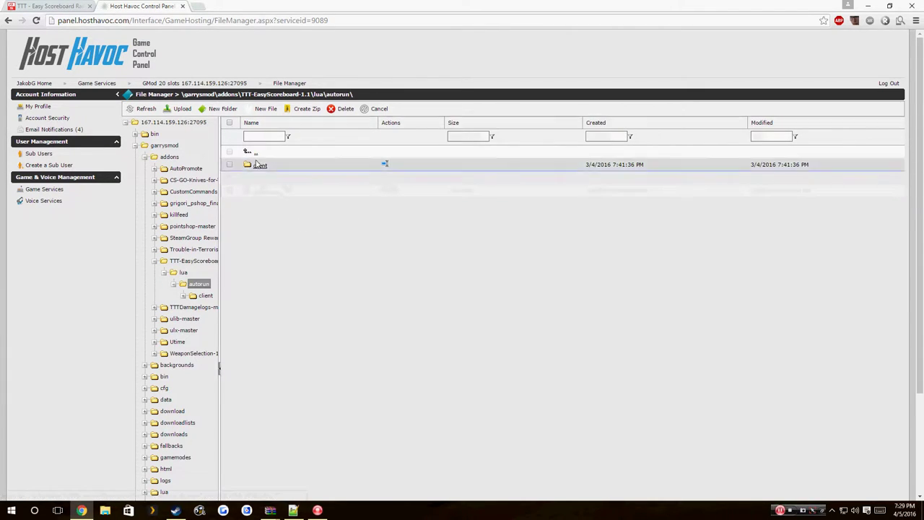
pyautogui.click(259, 164)
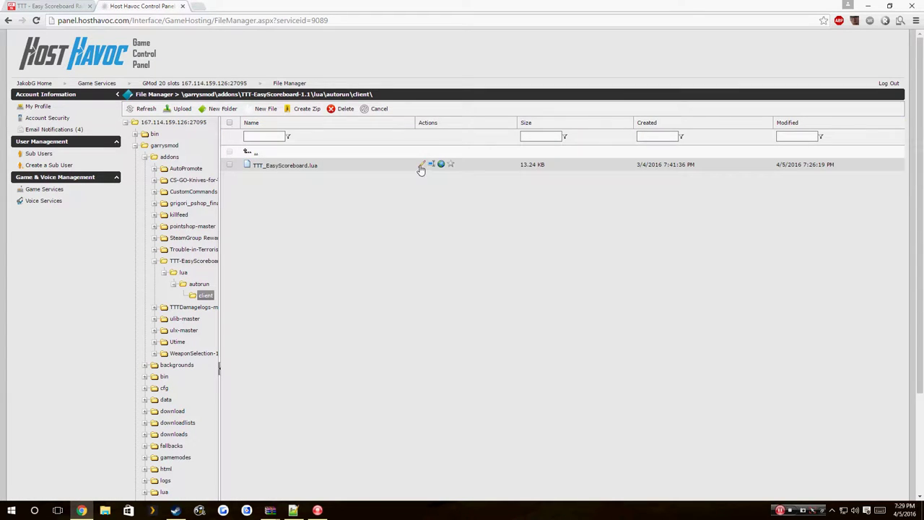
pyautogui.click(422, 166)
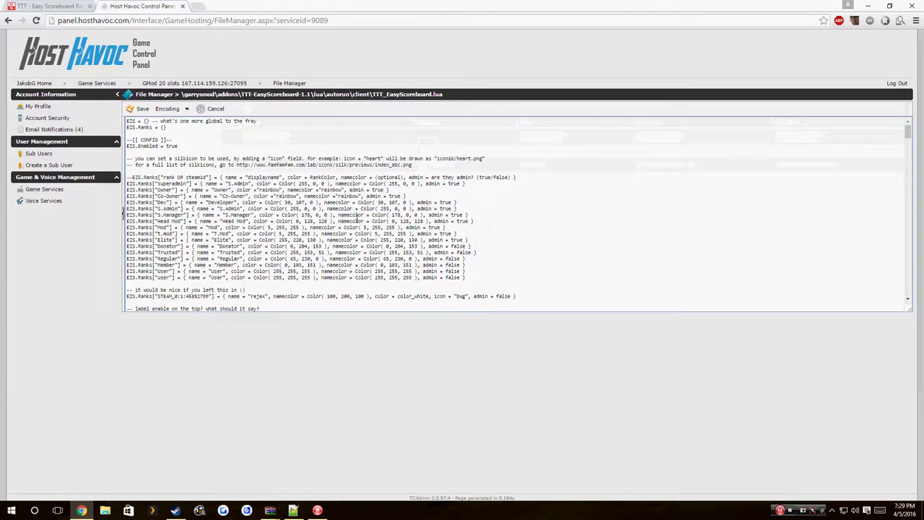
pyautogui.scroll(-10, 415, 230)
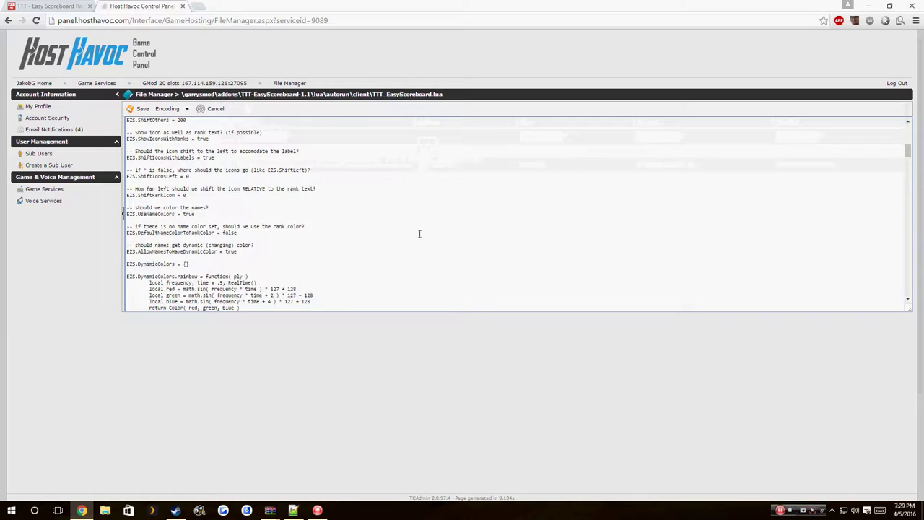
pyautogui.scroll(10, 409, 221)
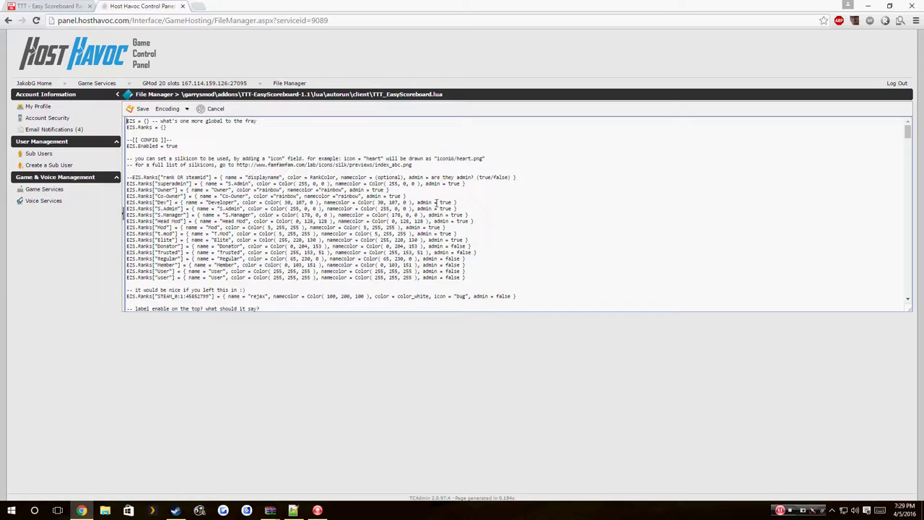
pyautogui.moveTo(407, 196)
pyautogui.mouseDown()
pyautogui.moveTo(120, 188)
pyautogui.moveTo(411, 197)
pyautogui.mouseUp()
pyautogui.moveTo(162, 185); pyautogui.dragTo(187, 184)
pyautogui.click(164, 185)
pyautogui.moveTo(229, 185); pyautogui.dragTo(251, 186)
pyautogui.click(237, 186)
pyautogui.click(281, 183)
pyautogui.moveTo(280, 183); pyautogui.dragTo(330, 184)
pyautogui.click(300, 186)
pyautogui.moveTo(332, 184); pyautogui.dragTo(295, 184)
pyautogui.click(356, 183)
pyautogui.moveTo(237, 190); pyautogui.dragTo(282, 190)
pyautogui.click(256, 189)
pyautogui.moveTo(257, 183); pyautogui.dragTo(335, 184)
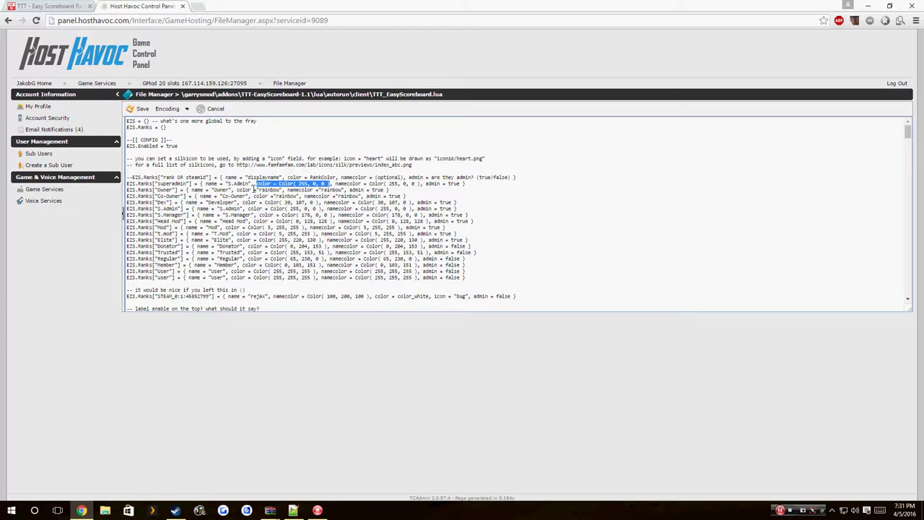
pyautogui.moveTo(237, 190); pyautogui.dragTo(279, 191)
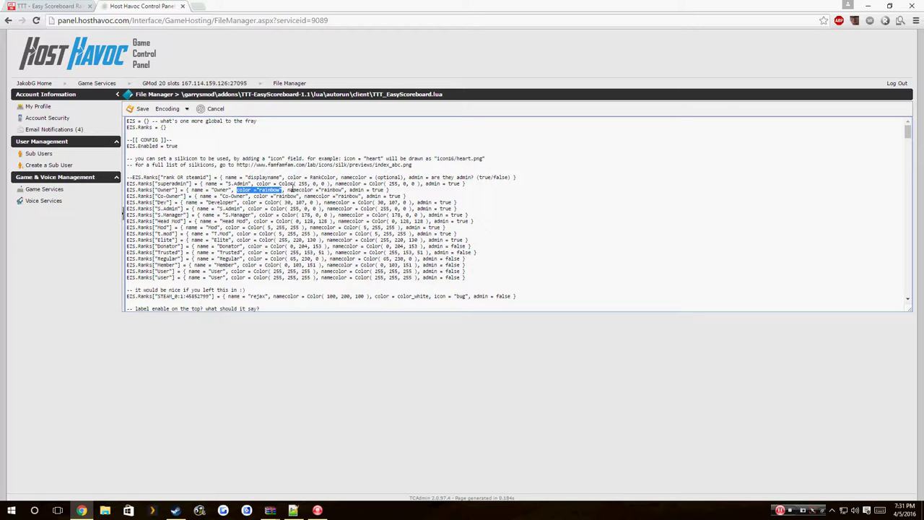
pyautogui.scroll(-5, 291, 207)
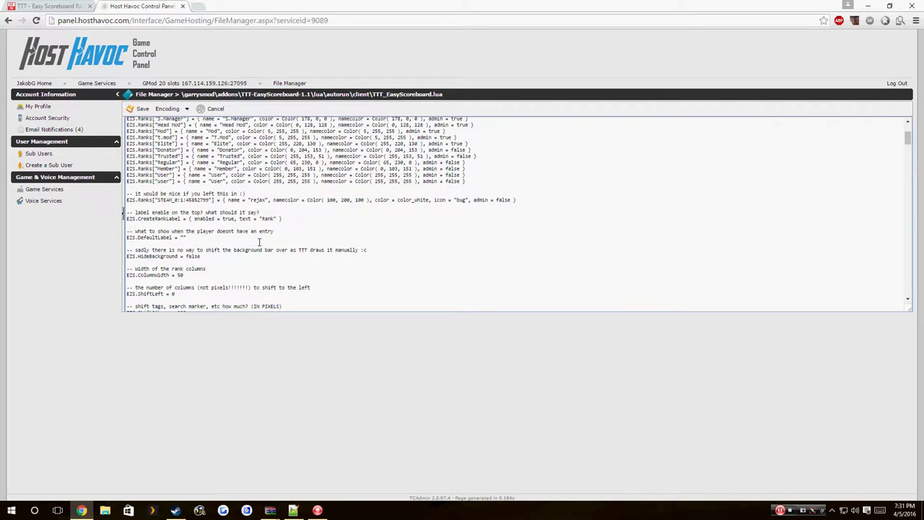
pyautogui.scroll(5, 275, 289)
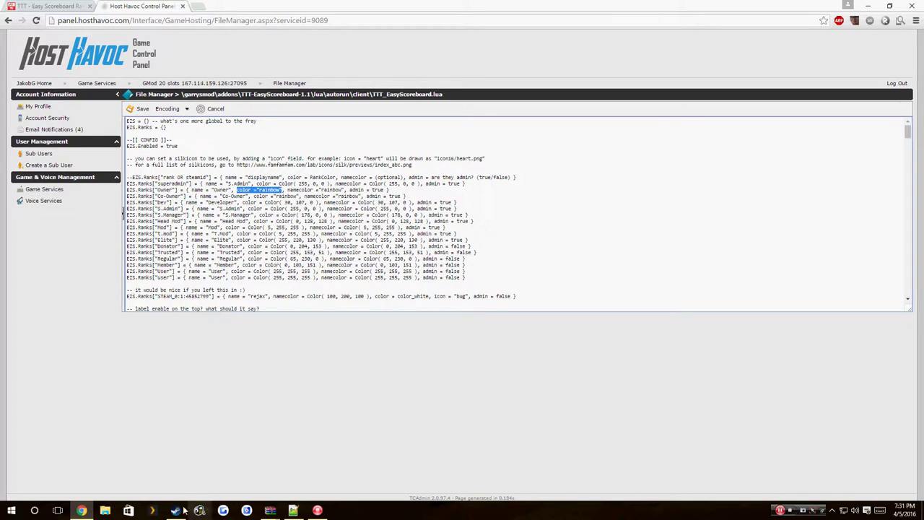
# Launch Garry's Mod from the Steam library and open its multiplayer server list
pyautogui.moveTo(175, 510)
pyautogui.click(135, 451)
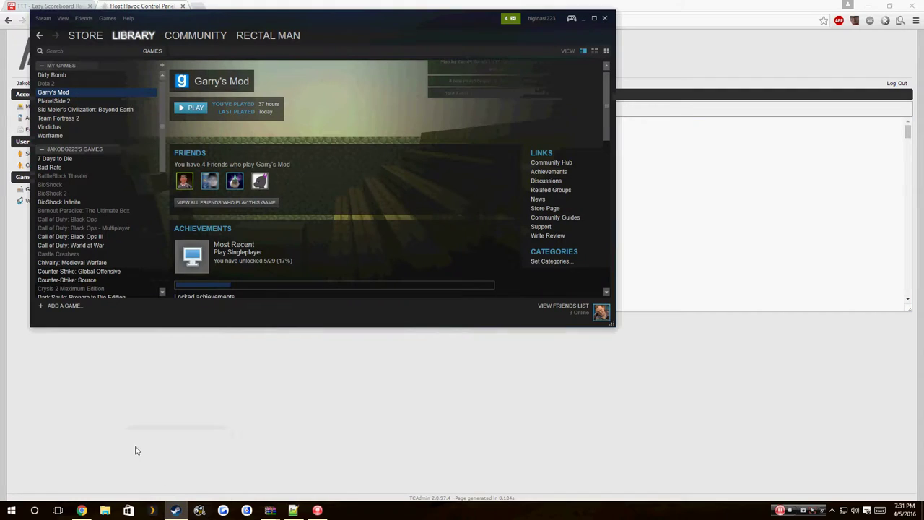
pyautogui.click(584, 18)
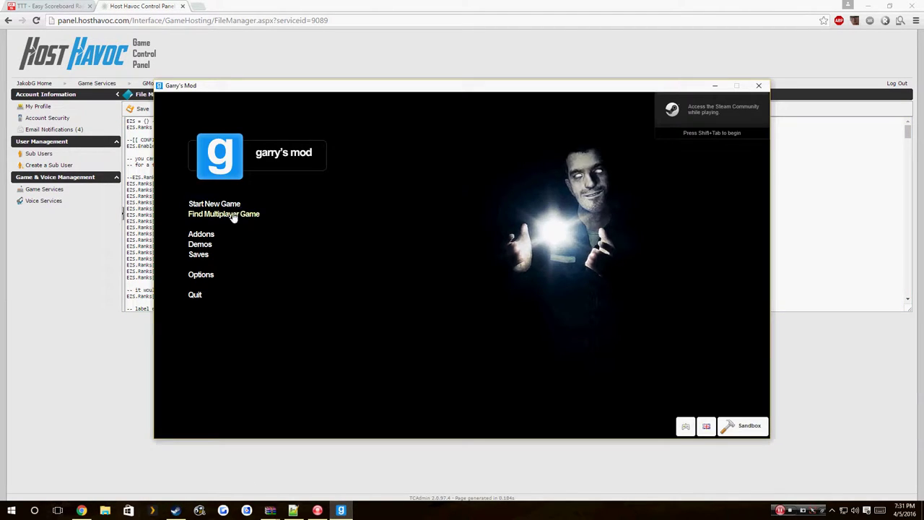
pyautogui.click(233, 215)
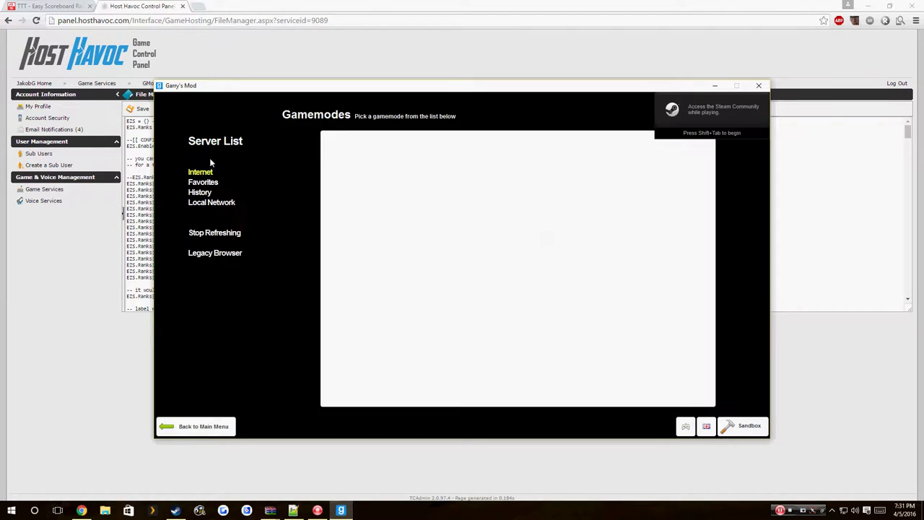
# Join the favourited Minecraft TTT server and place the game window beside the file editor
pyautogui.click(206, 183)
pyautogui.click(351, 149)
pyautogui.click(379, 166)
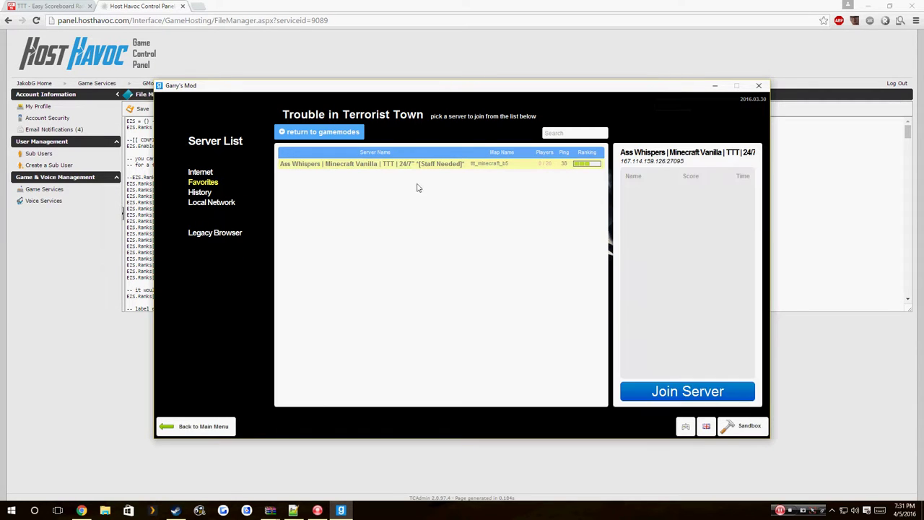
pyautogui.click(681, 397)
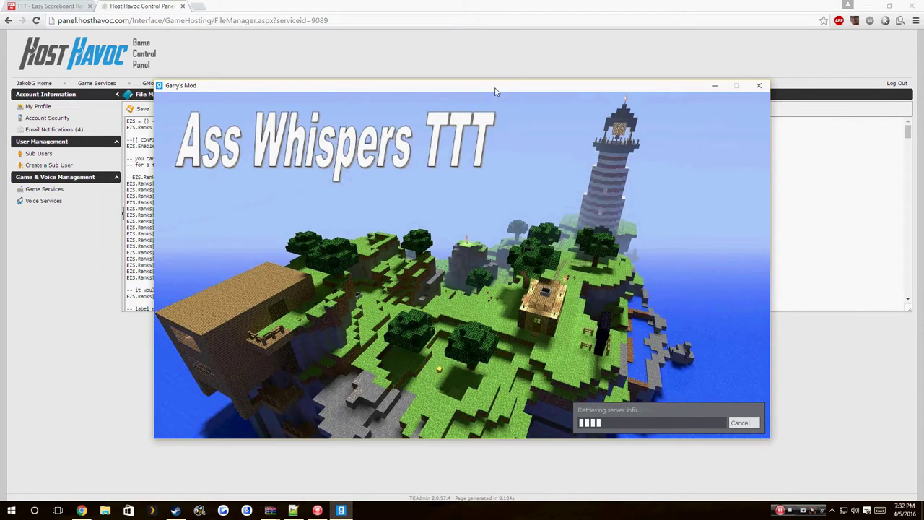
pyautogui.moveTo(495, 91)
pyautogui.mouseDown()
pyautogui.moveTo(649, 121)
pyautogui.moveTo(643, 107)
pyautogui.moveTo(655, 144)
pyautogui.moveTo(633, 127)
pyautogui.moveTo(625, 95)
pyautogui.mouseUp()
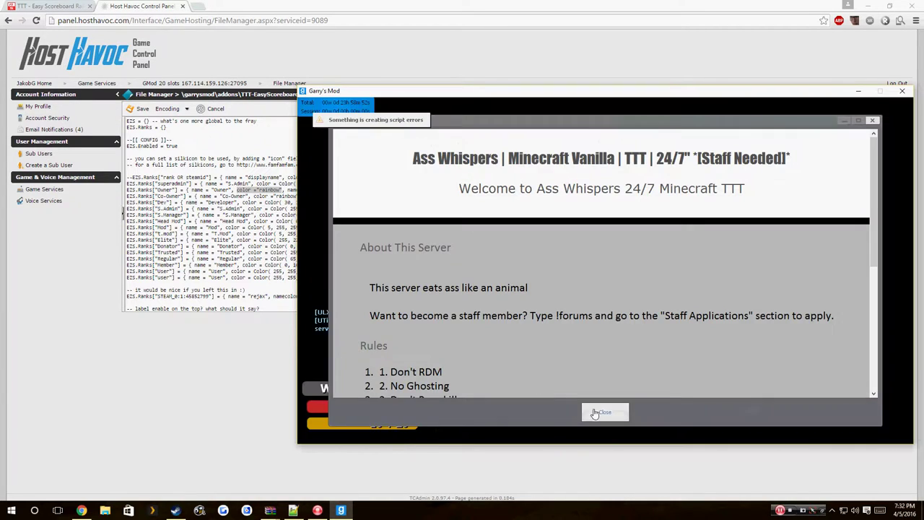
# Dismiss the welcome panel, check the rank on the TTT scoreboard, then open the server list
pyautogui.click(602, 413)
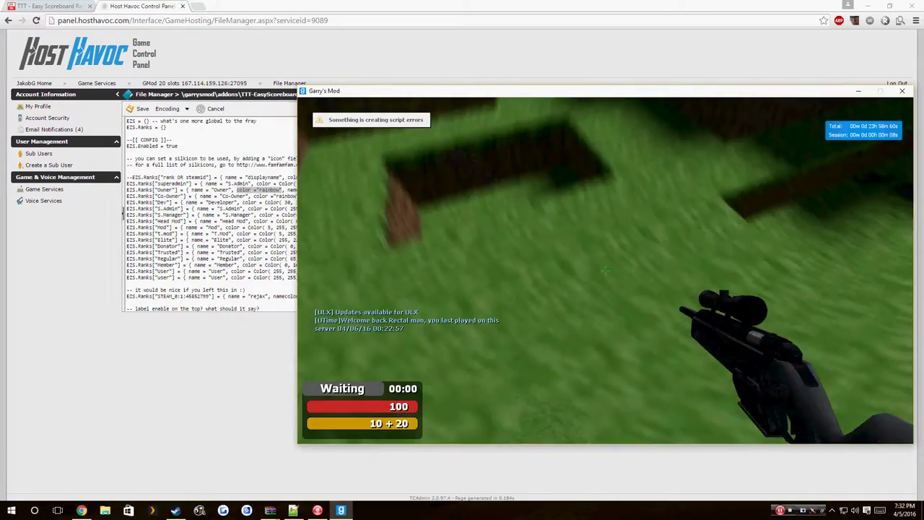
pyautogui.press('Tab')
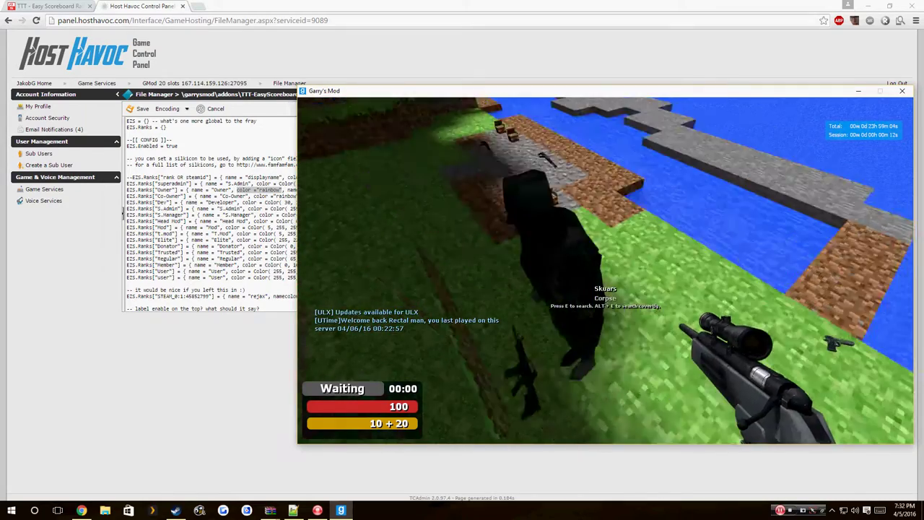
pyautogui.press('Tab')
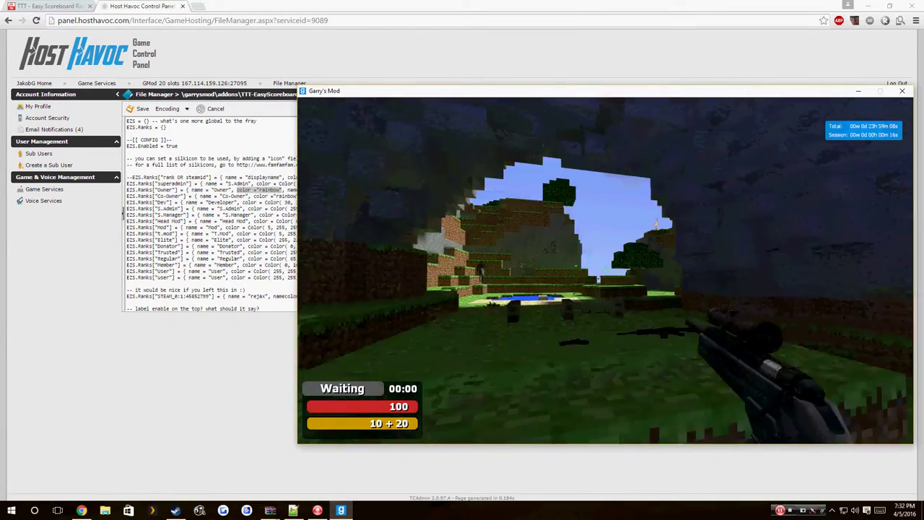
pyautogui.press('Tab')
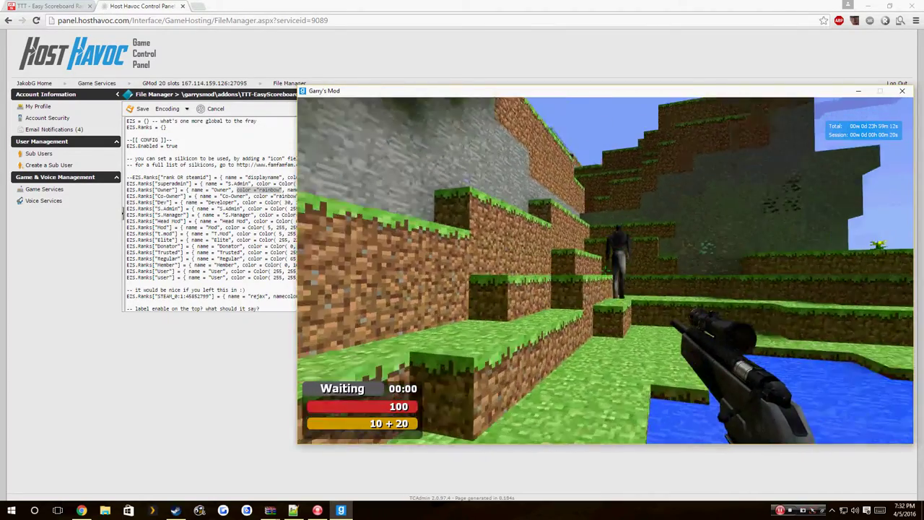
pyautogui.press('Tab')
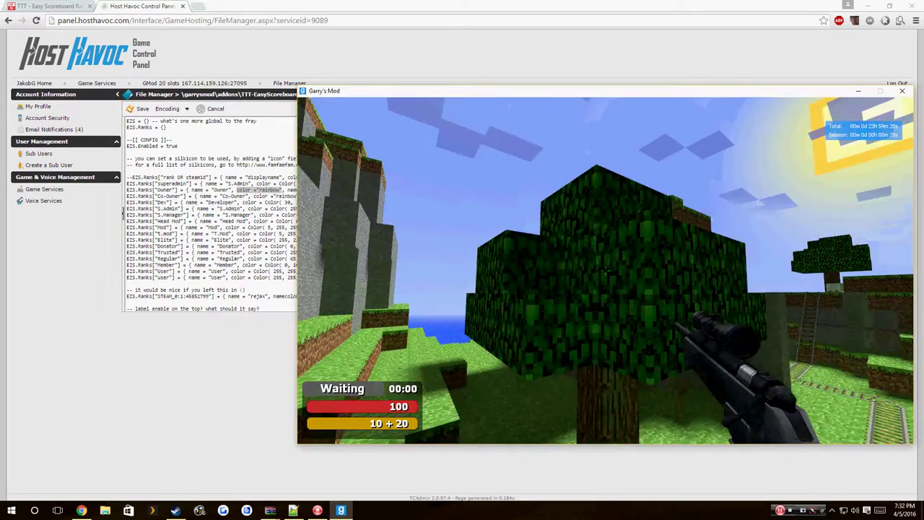
pyautogui.press('Escape')
pyautogui.press('Escape')
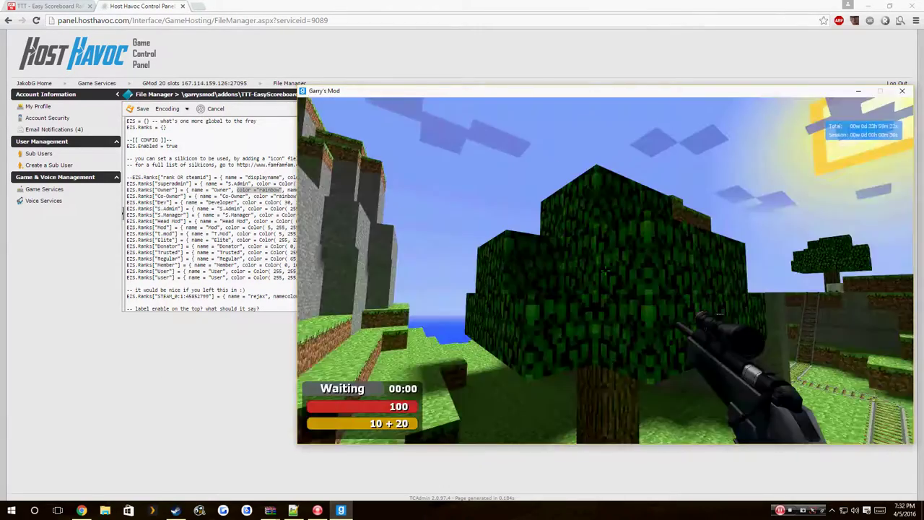
# Walk toward the lighthouse, recheck the scoreboard rank, and return to the server list menu
pyautogui.press('Tab')
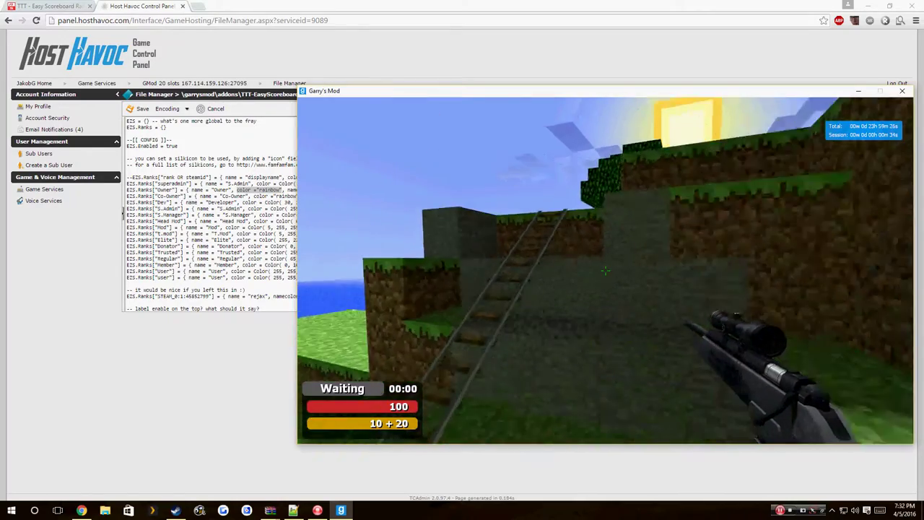
pyautogui.press('Tab')
pyautogui.press('w')
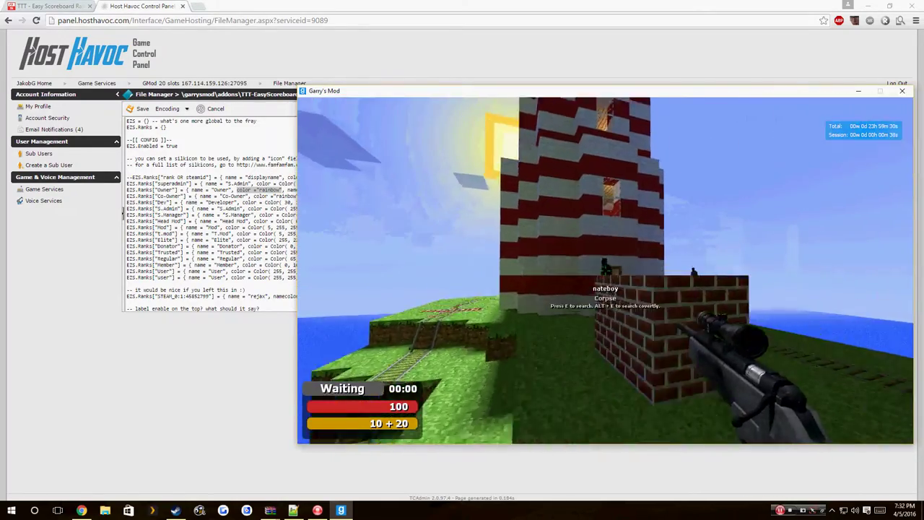
pyautogui.press('w')
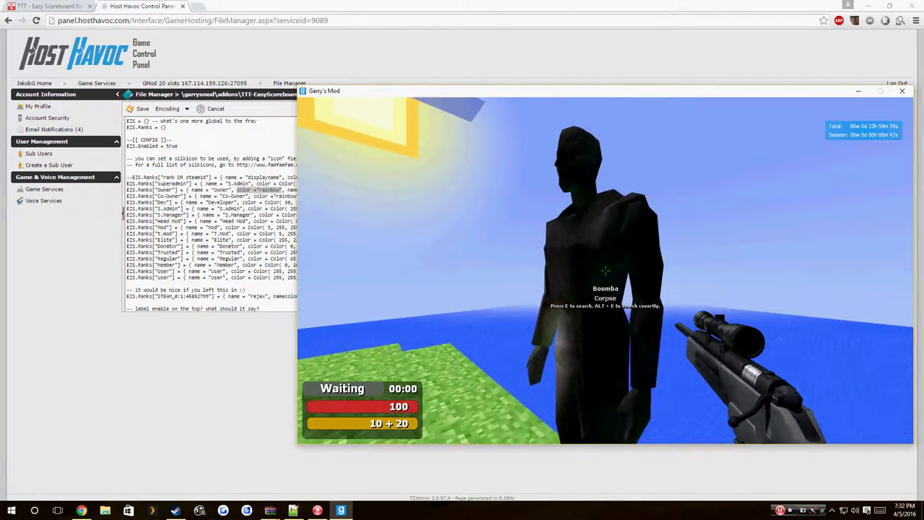
pyautogui.moveTo(605, 270)
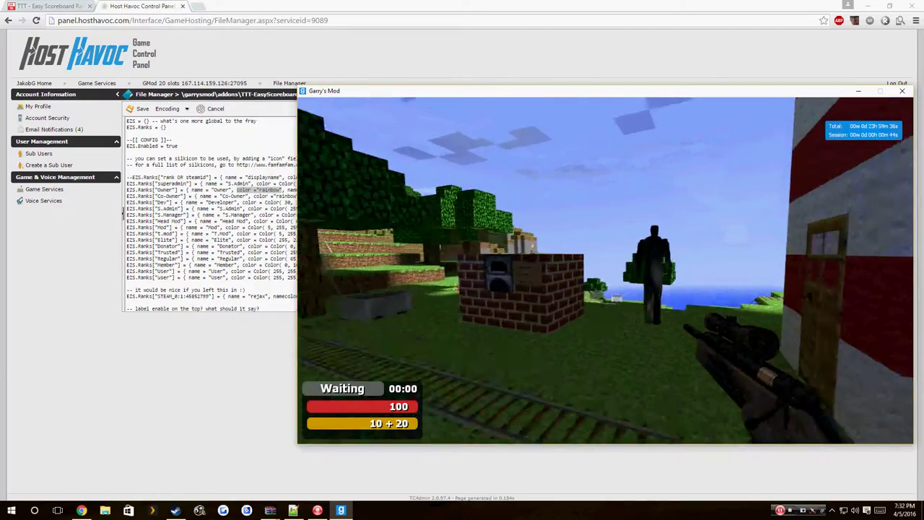
pyautogui.press('Tab')
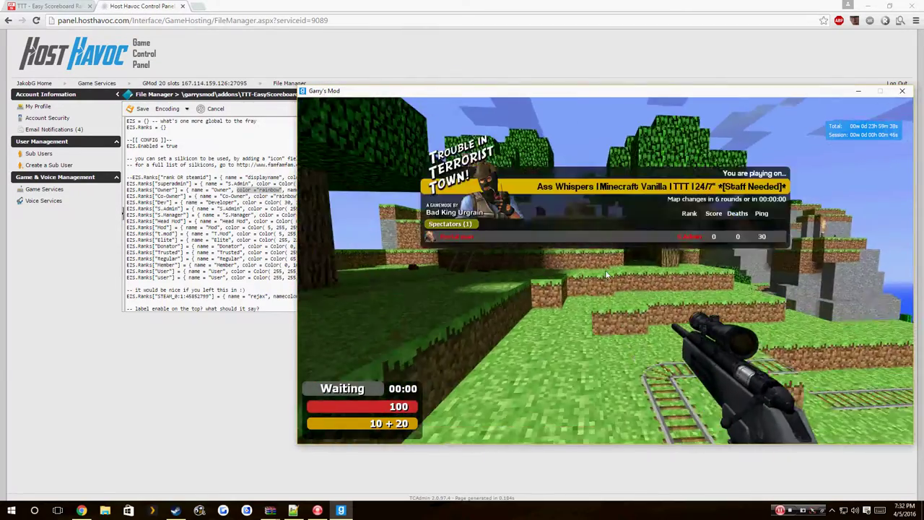
pyautogui.press('Escape')
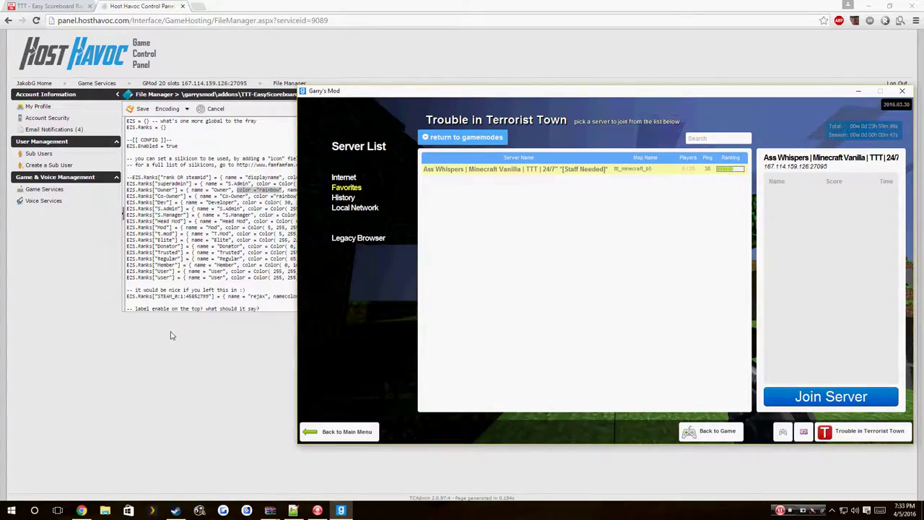
# Replace the S.Admin color and namecolor values with 100, 100, 0 and save TTT_EasyScoreboard.lua
pyautogui.click(169, 288)
pyautogui.doubleClick(165, 209)
pyautogui.click(209, 209)
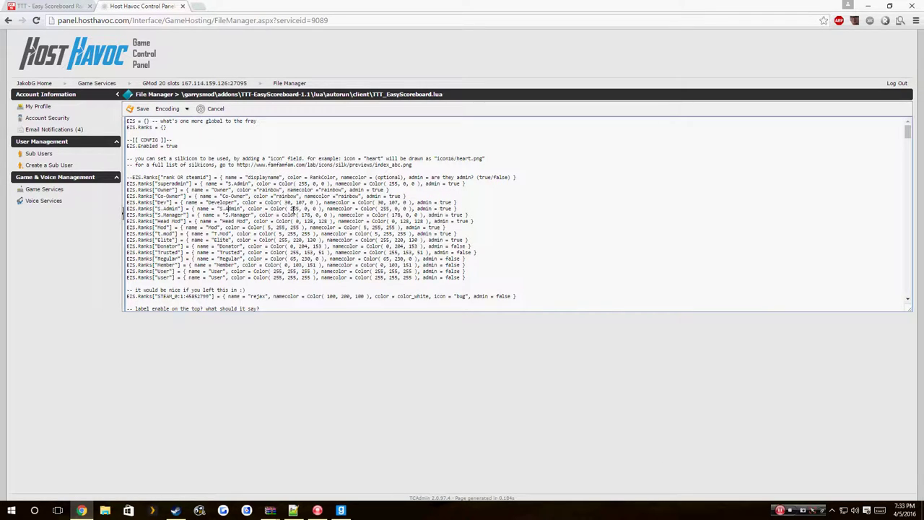
pyautogui.doubleClick(294, 209)
pyautogui.click(294, 215)
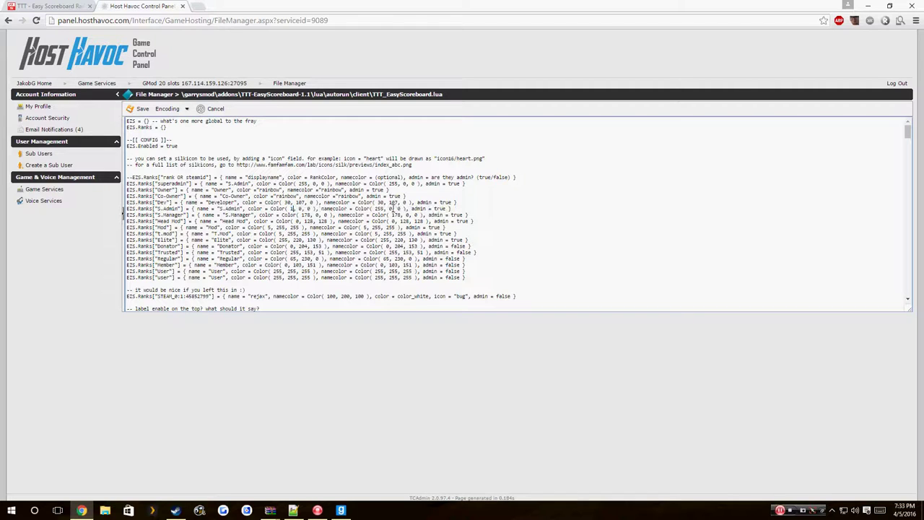
pyautogui.write('100, ')
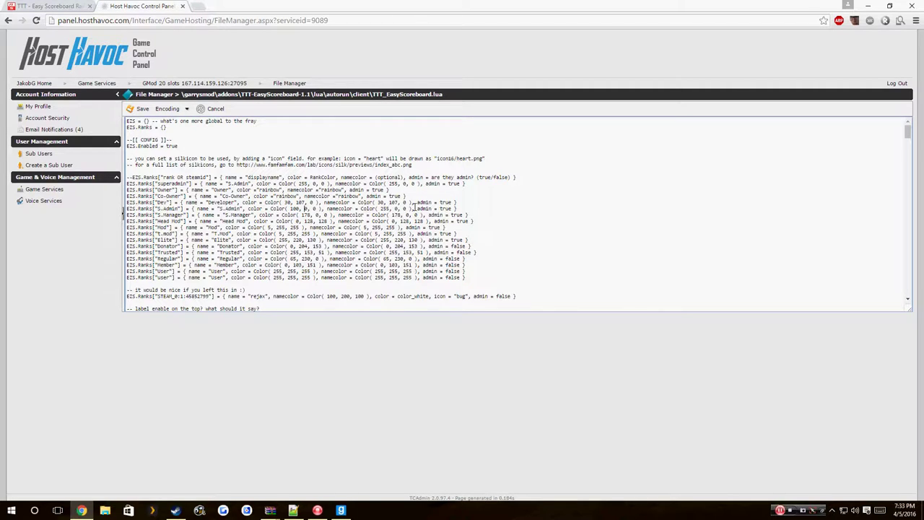
pyautogui.write('10')
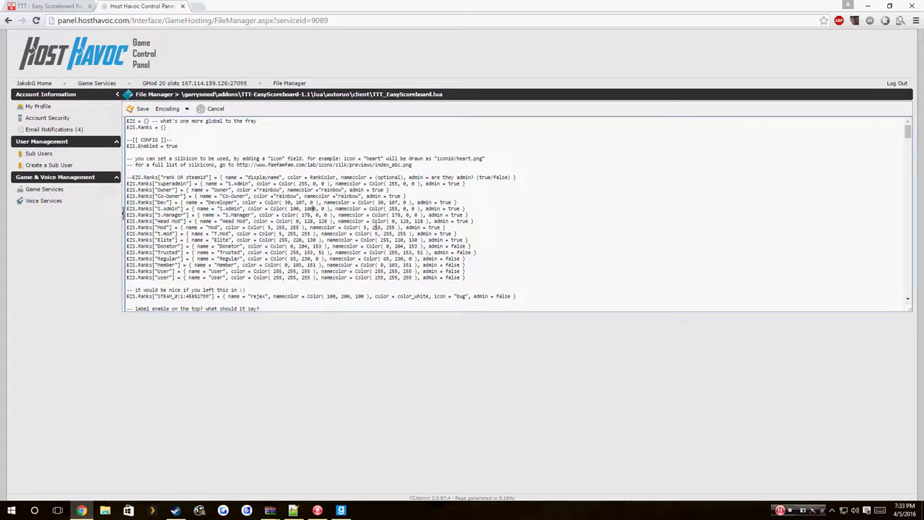
pyautogui.press('BackSpace')
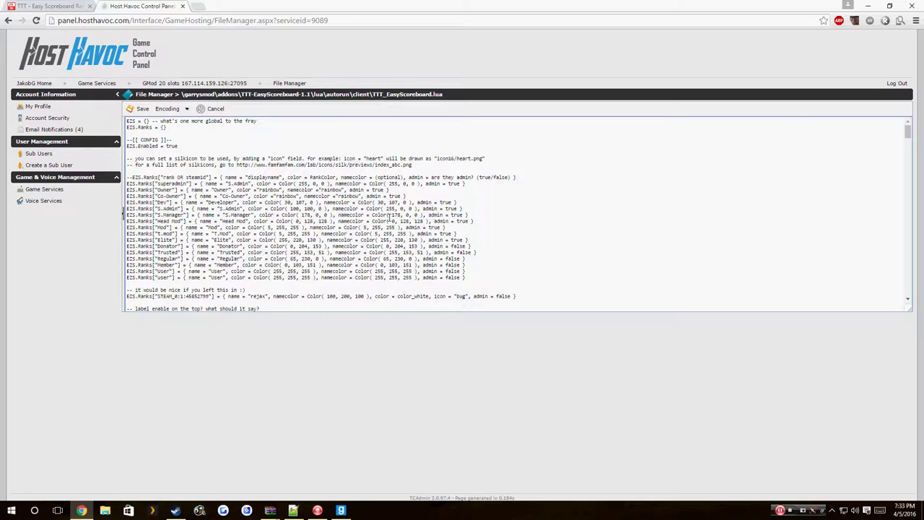
pyautogui.write('100, ')
pyautogui.write('100,')
pyautogui.hotkey('ctrl', 's')
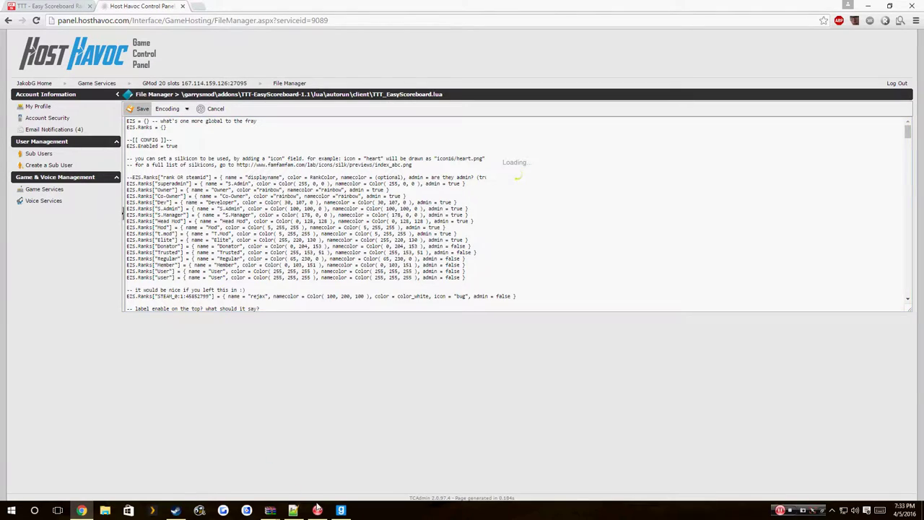
# Return to Garry's Mod and bring up the scoreboard to see the new rank colour
pyautogui.hotkey('alt', 'Tab')
pyautogui.press('Escape')
pyautogui.press('Tab')
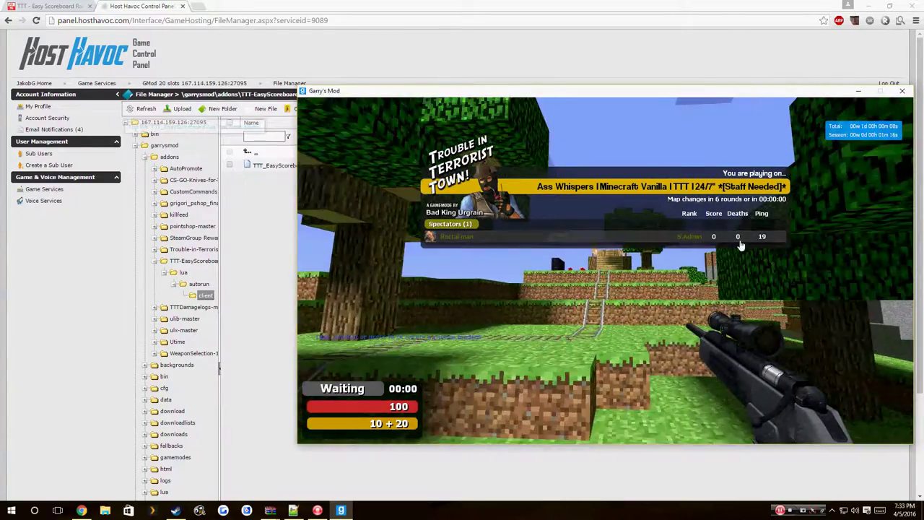
# Walk along the railway, check the S.Admin colour on the scoreboard, then reopen the server list
pyautogui.press('w')
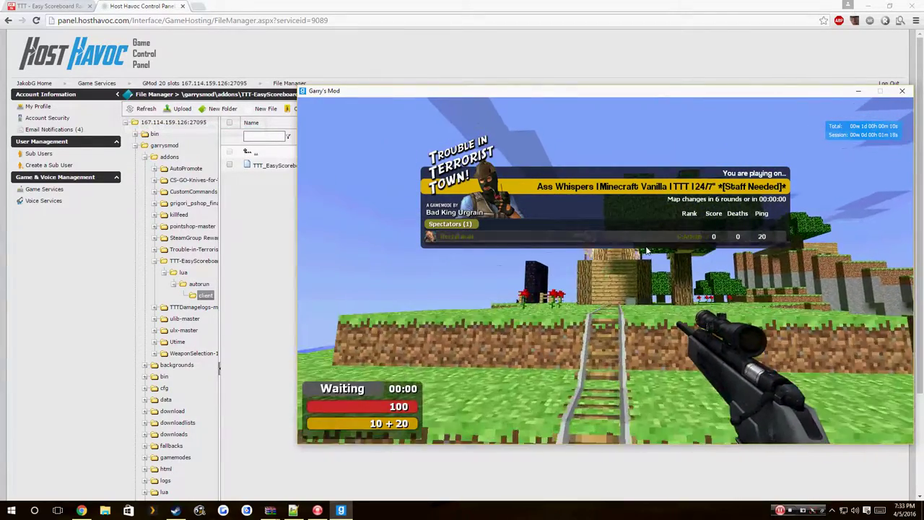
pyautogui.press('w')
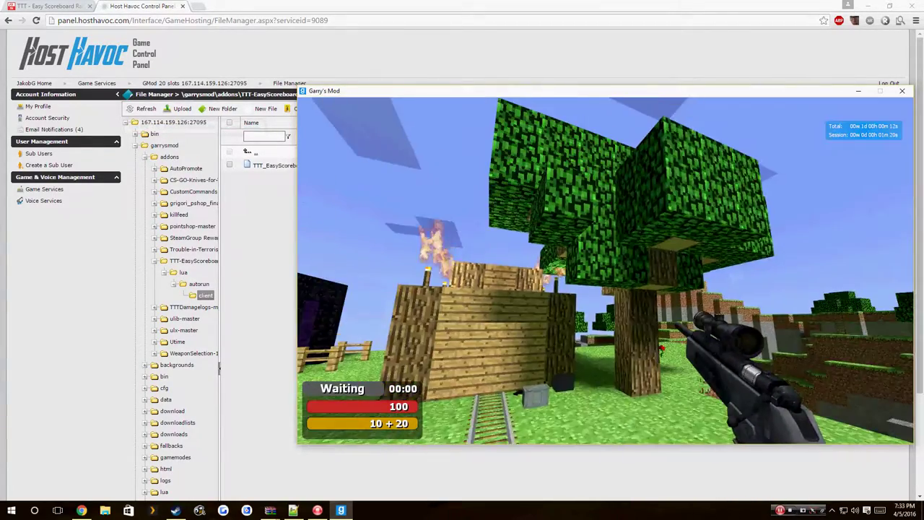
pyautogui.press('Tab')
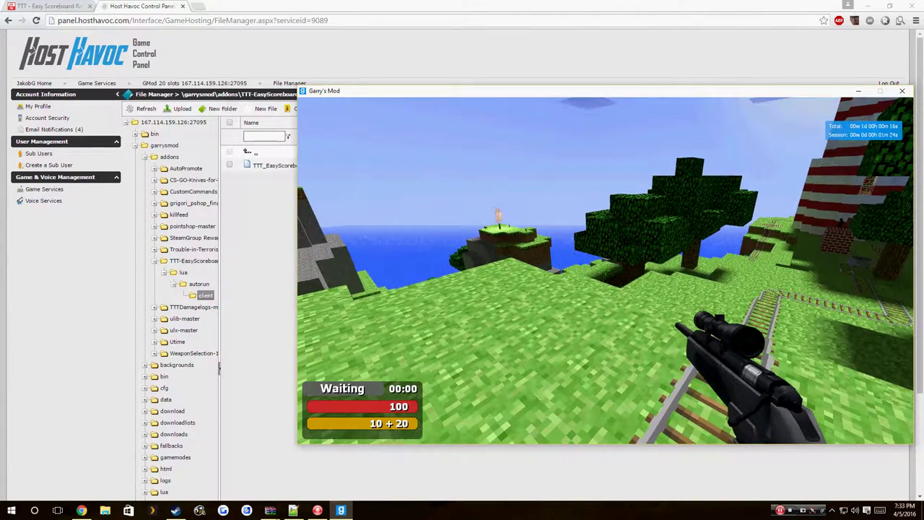
pyautogui.press('Escape')
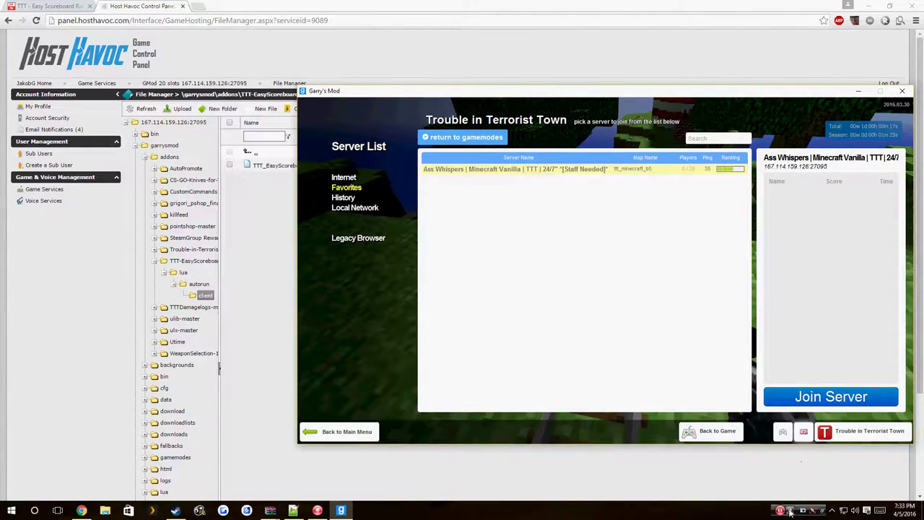